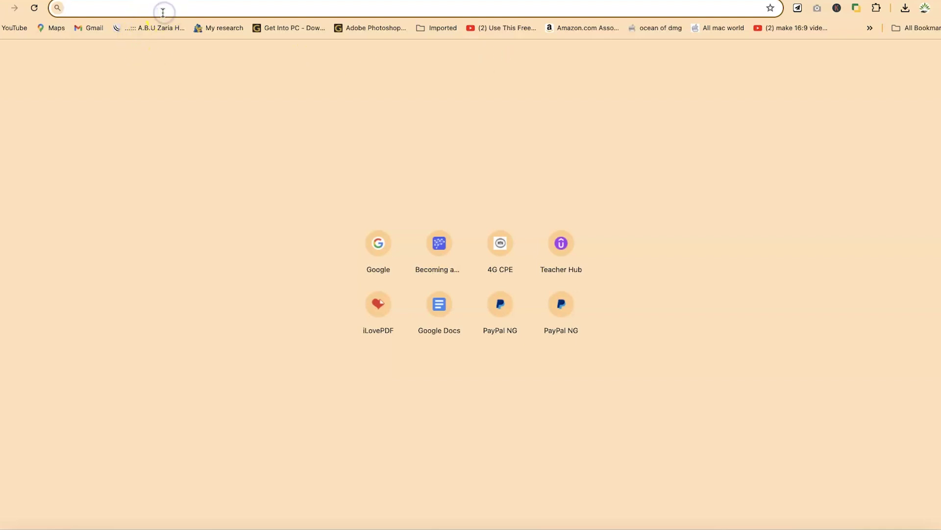
Go to ilovepdf.com in Chrome using the address-bar suggestion
{"action": "type", "text": "il"}
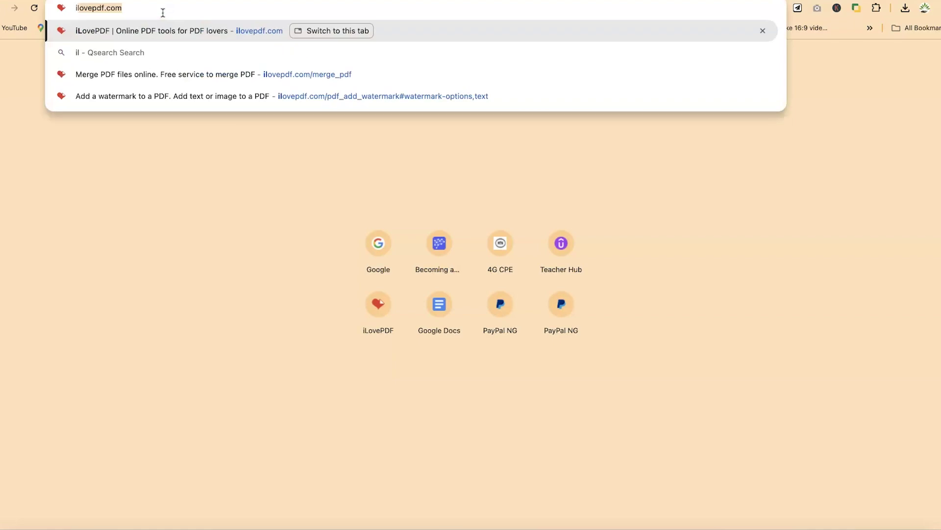
{"action": "key", "text": "Return"}
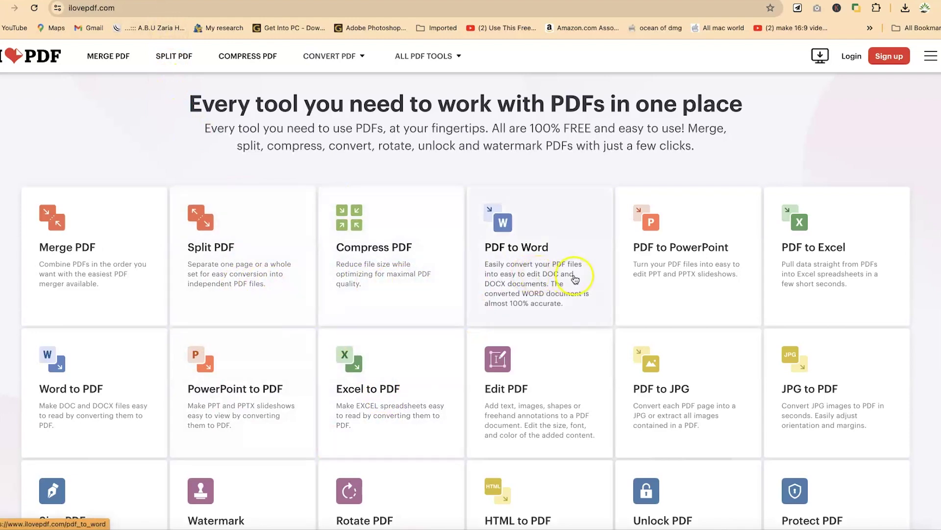
{"action": "scroll", "coordinate": [221, 380], "scroll_direction": "down", "scroll_amount": 3}
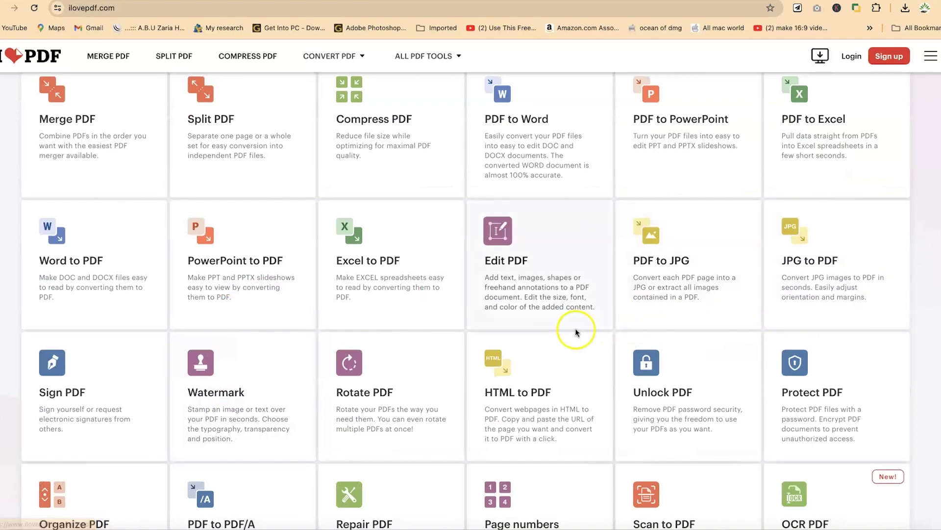
{"action": "scroll", "coordinate": [575, 328], "scroll_direction": "down", "scroll_amount": 3}
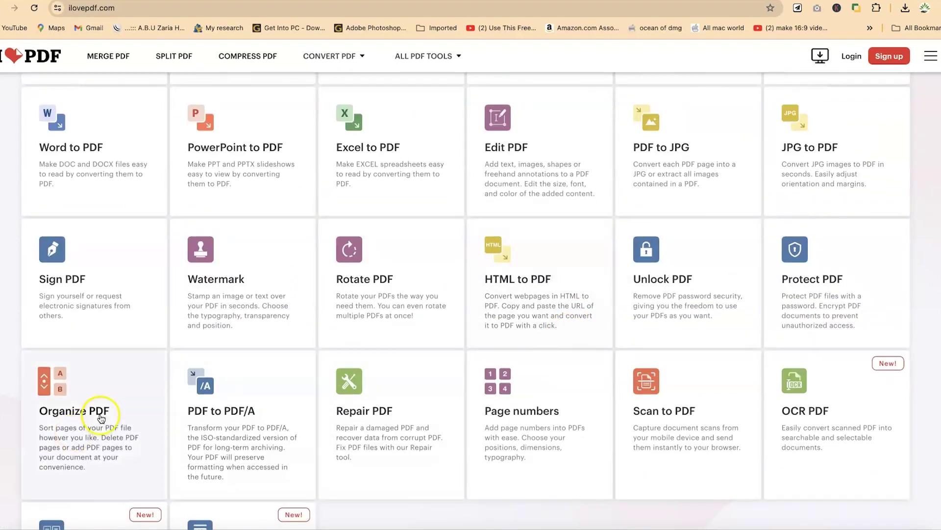
{"action": "scroll", "coordinate": [82, 428], "scroll_direction": "down", "scroll_amount": 1}
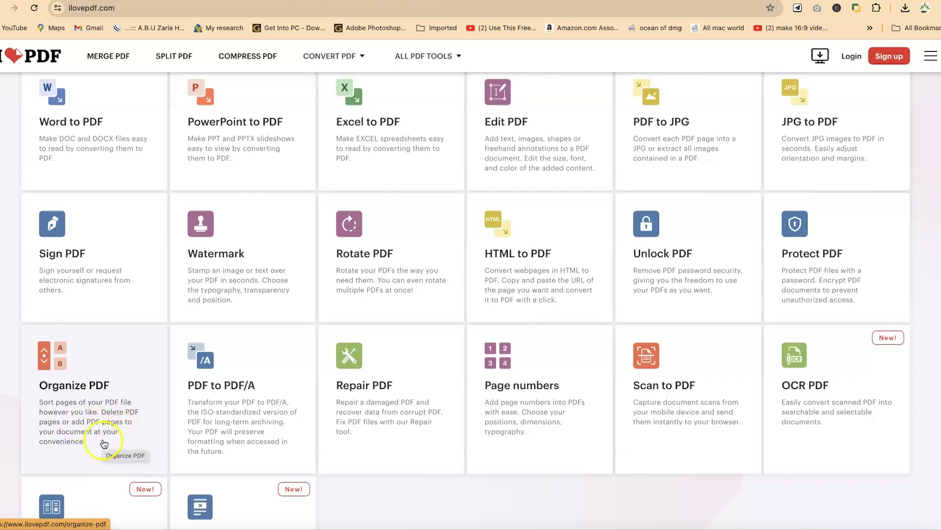
{"action": "left_click", "coordinate": [89, 409]}
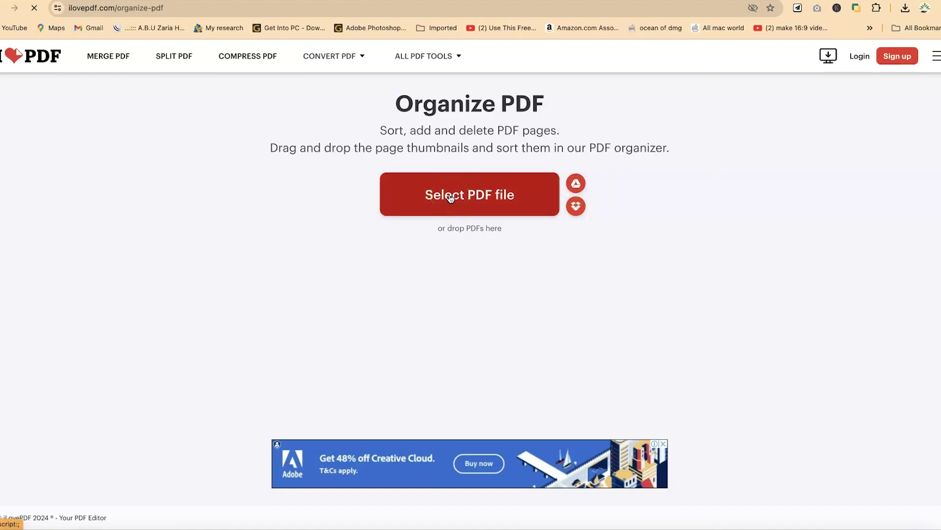
Upload Sample pdf 1–4 and How to use ChatGPT.pdf from the Resources folder
{"action": "left_click", "coordinate": [452, 197]}
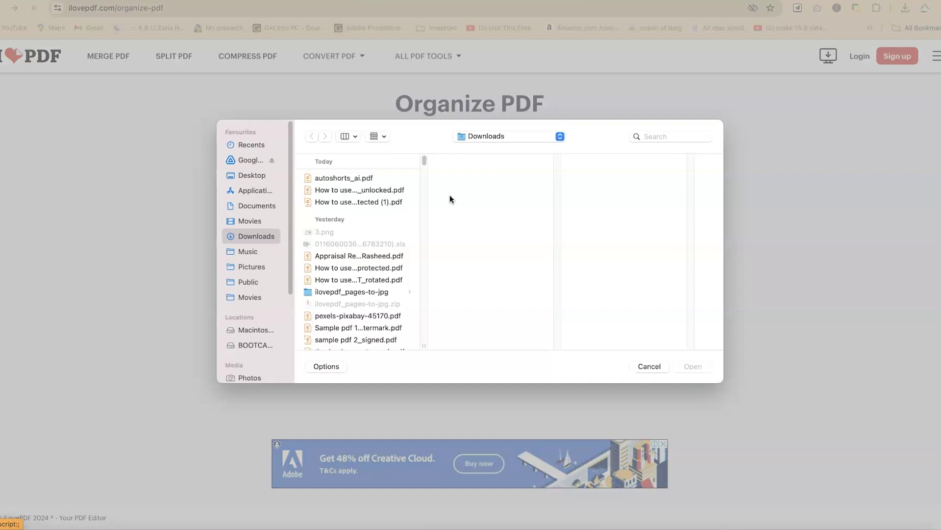
{"action": "left_click", "coordinate": [490, 137]}
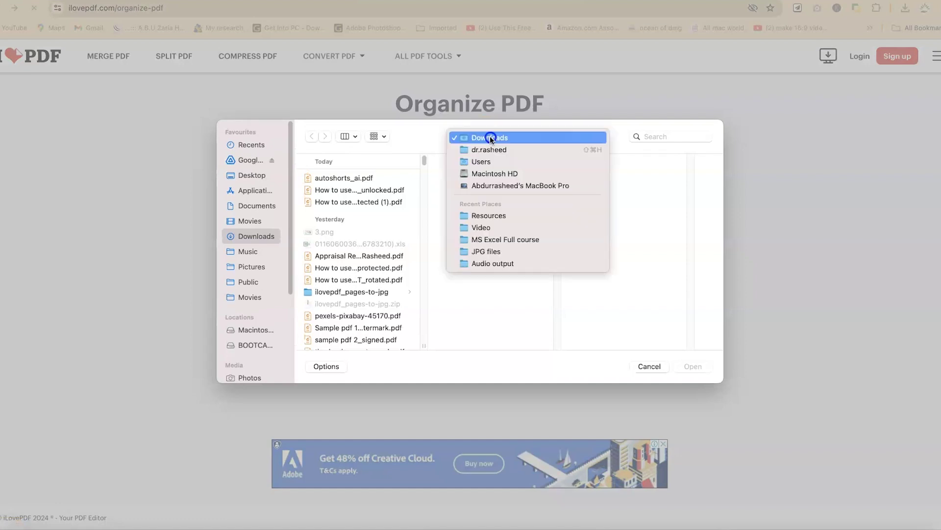
{"action": "left_click", "coordinate": [525, 213]}
{"action": "left_click", "coordinate": [639, 266]}
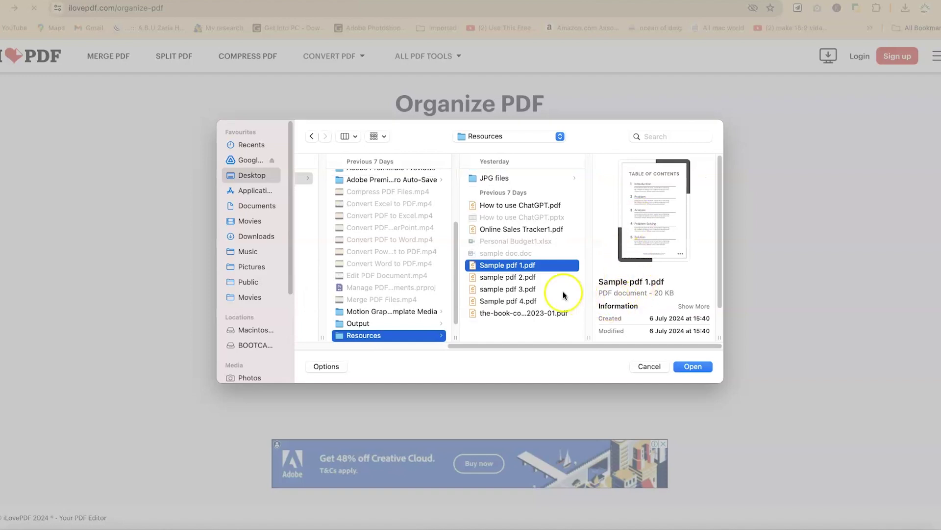
{"action": "left_click", "coordinate": [518, 300], "text": "shift"}
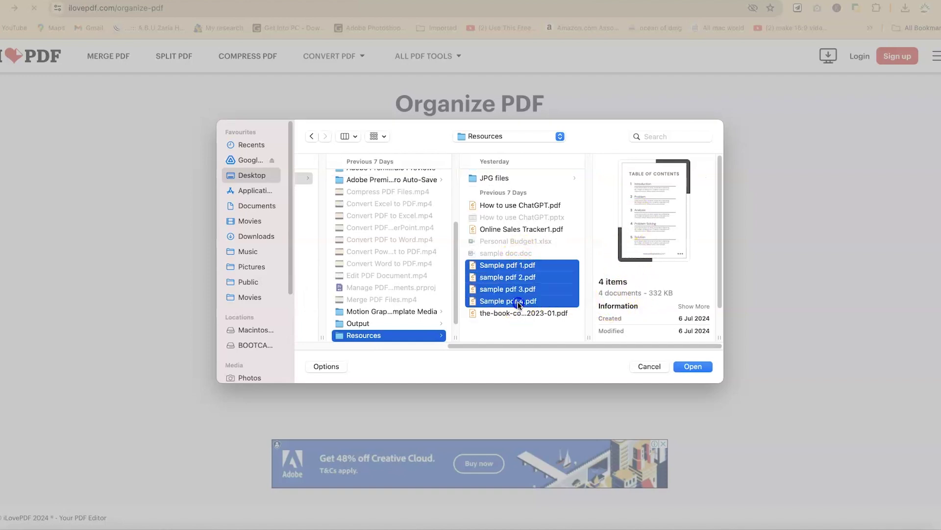
{"action": "left_click", "coordinate": [520, 205], "text": "super"}
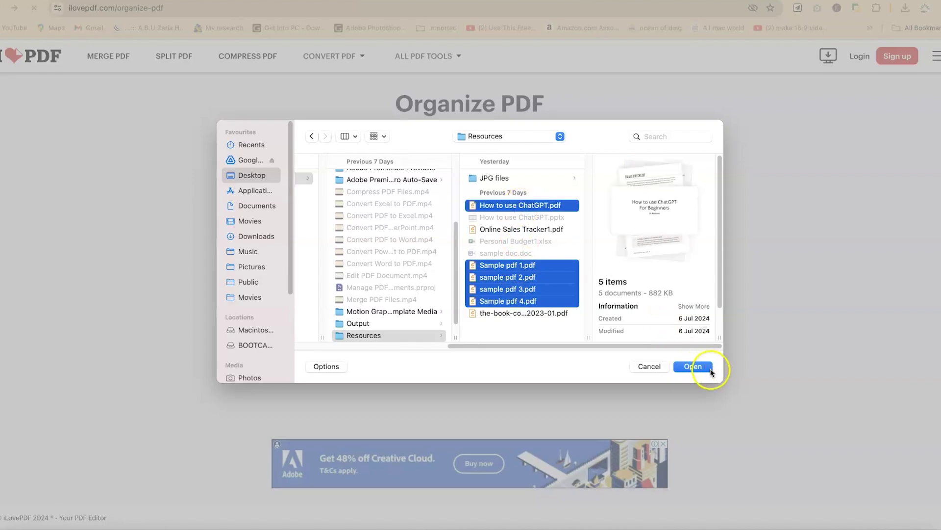
{"action": "left_click", "coordinate": [702, 367]}
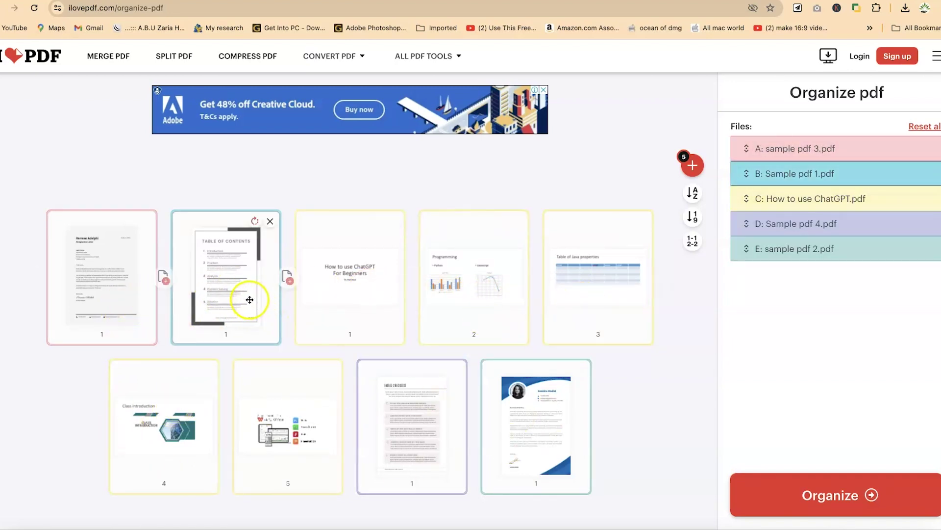
Reorder thumbnails so Class introduction, slide 5 and the résumé occupy the first three slots
{"action": "left_click_drag", "start_coordinate": [249, 299], "coordinate": [392, 301]}
{"action": "left_click_drag", "start_coordinate": [462, 301], "coordinate": [559, 303]}
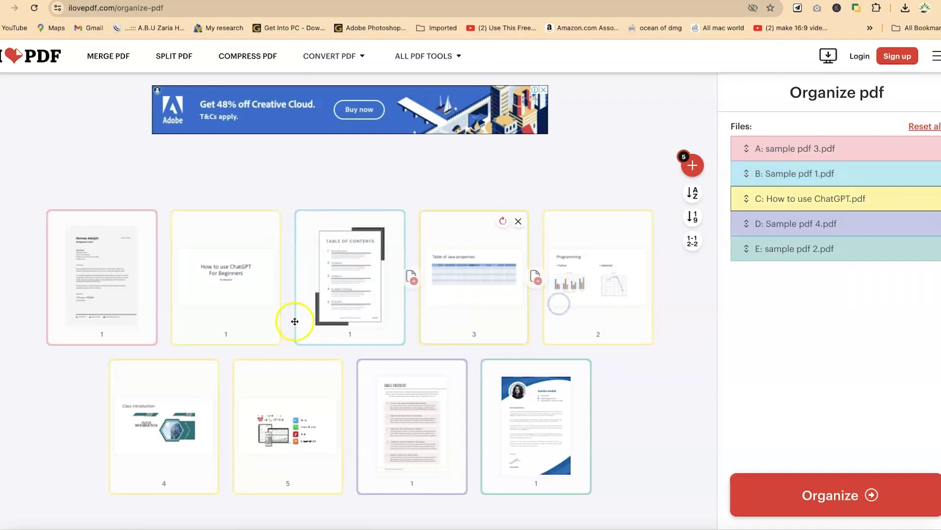
{"action": "left_click_drag", "start_coordinate": [142, 431], "coordinate": [101, 312]}
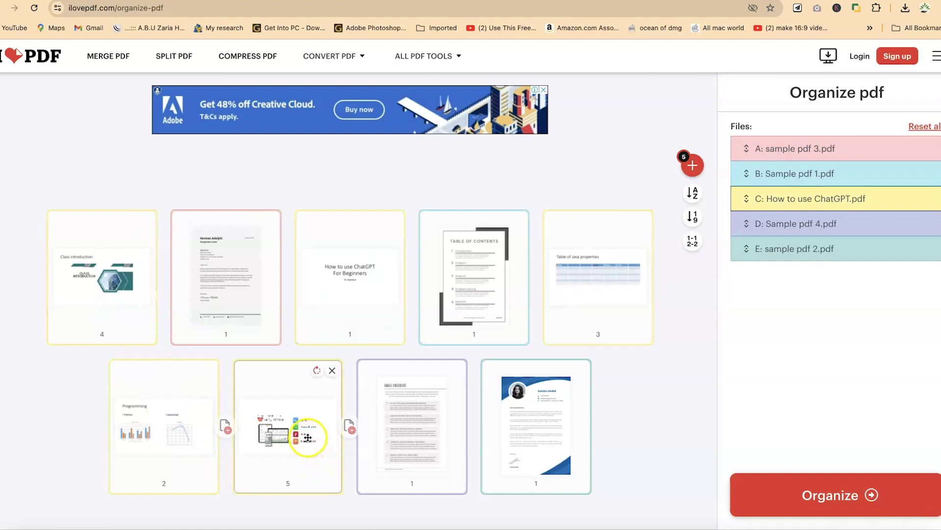
{"action": "left_click_drag", "start_coordinate": [308, 437], "coordinate": [275, 330]}
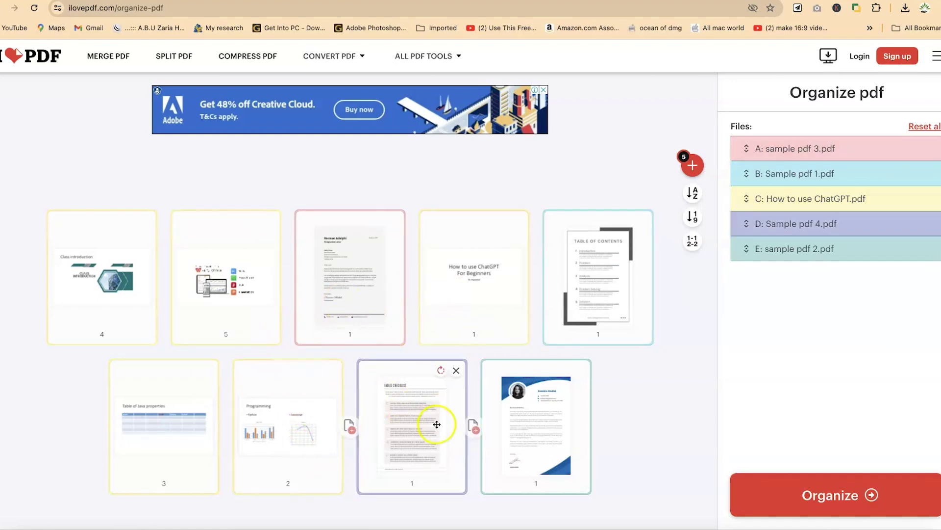
{"action": "left_click_drag", "start_coordinate": [490, 414], "coordinate": [376, 307]}
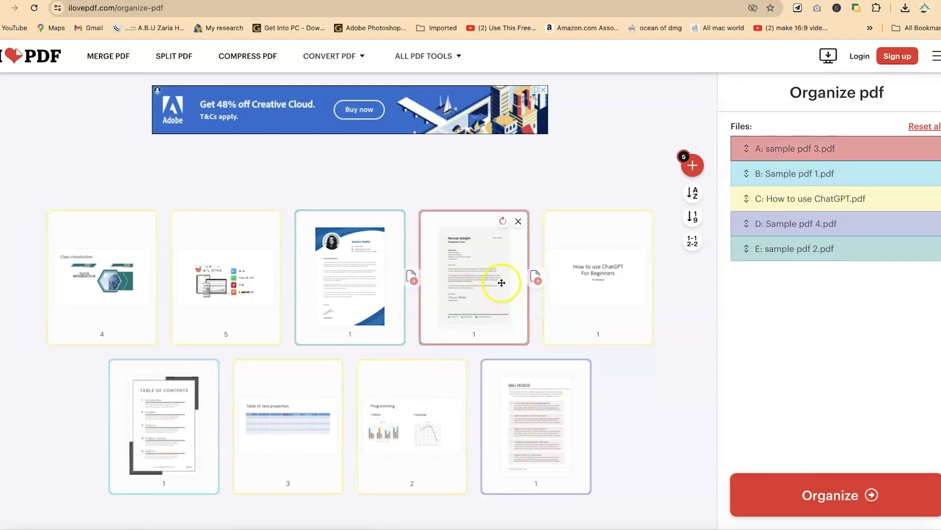
Delete the cover letter page and add a blank page in the last slot
{"action": "left_click", "coordinate": [518, 224]}
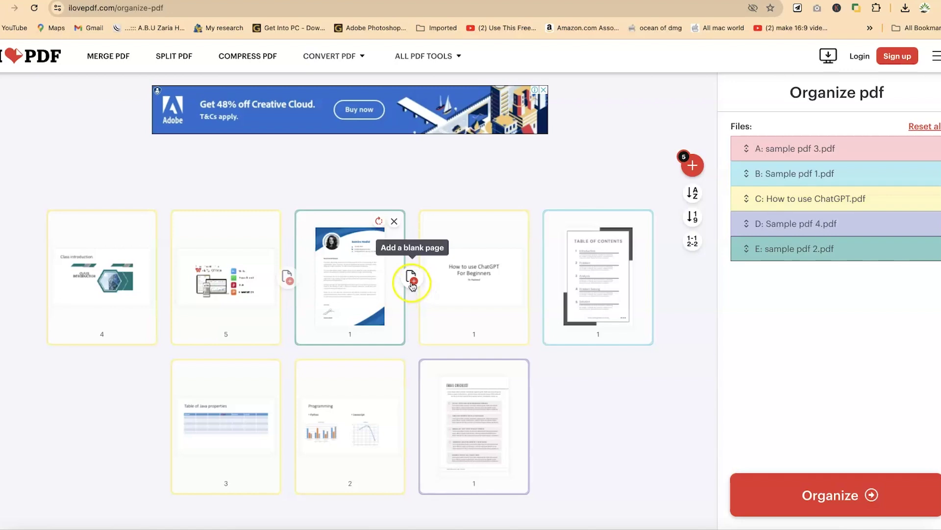
{"action": "left_click", "coordinate": [412, 283]}
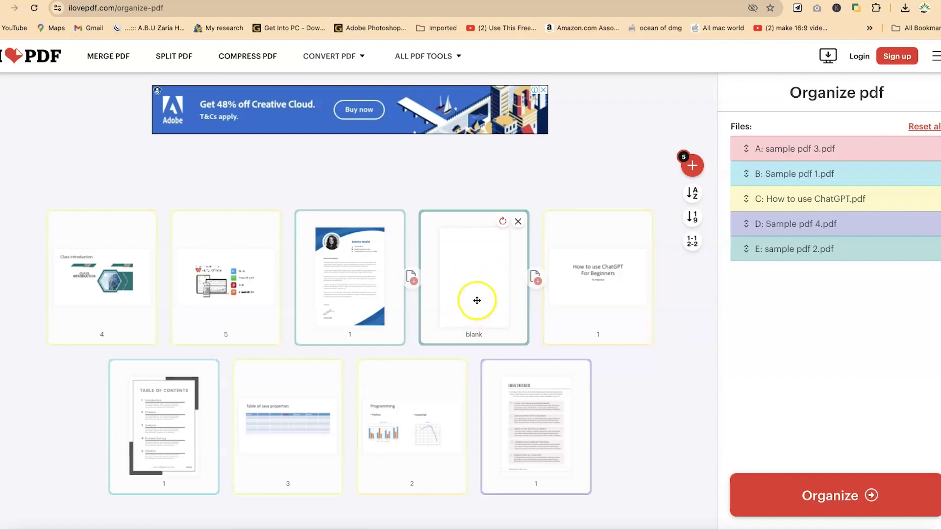
{"action": "left_click_drag", "start_coordinate": [466, 296], "coordinate": [577, 465]}
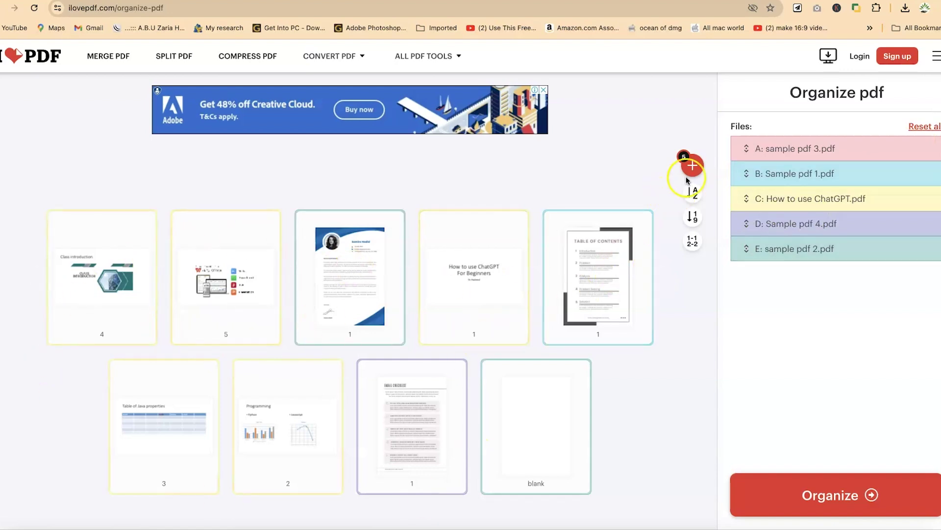
{"action": "mouse_move", "coordinate": [692, 169]}
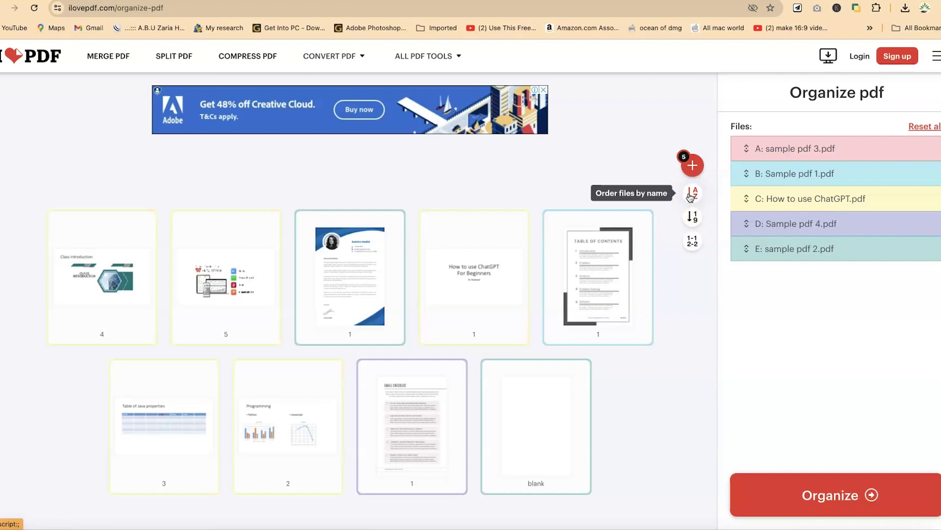
Mix the pages of all five files so the table of contents comes first
{"action": "left_click", "coordinate": [694, 223]}
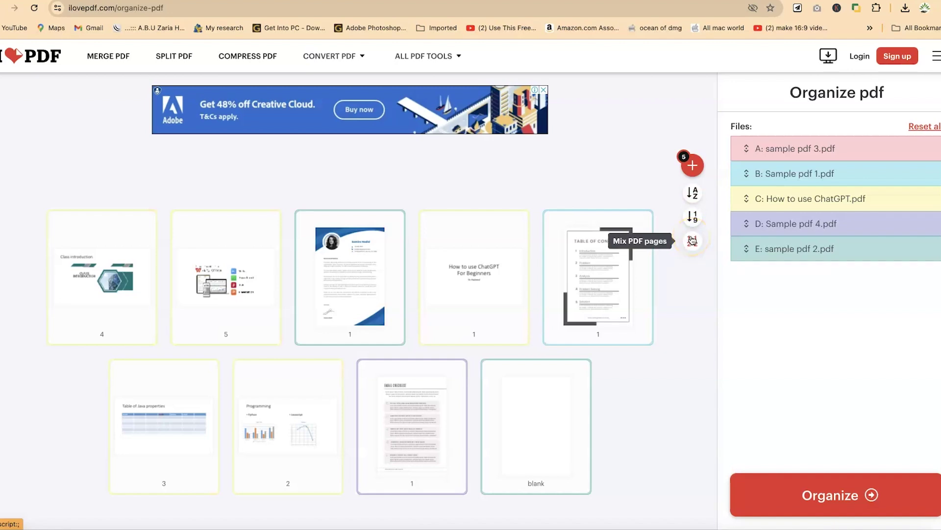
{"action": "left_click", "coordinate": [692, 241]}
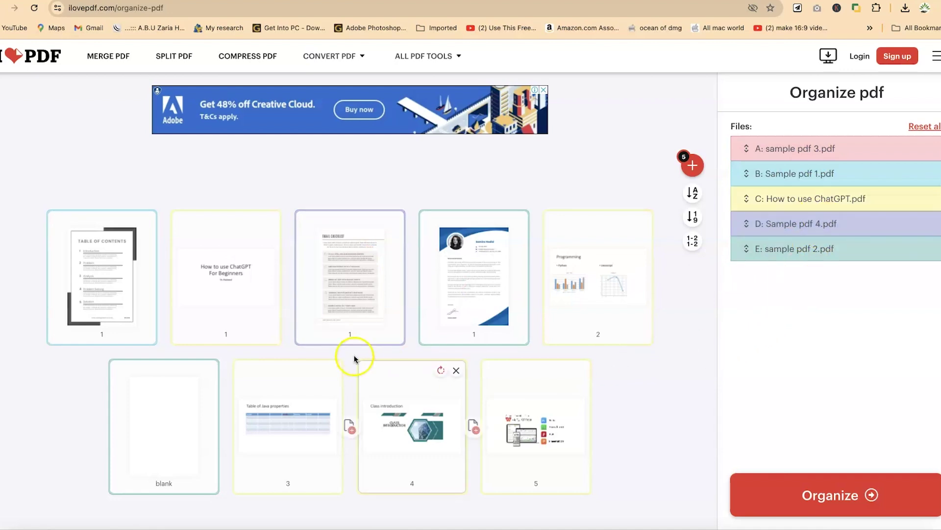
Generate organized.pdf, reveal it in the Downloads folder, and open it in the PDF reader
{"action": "left_click", "coordinate": [829, 497]}
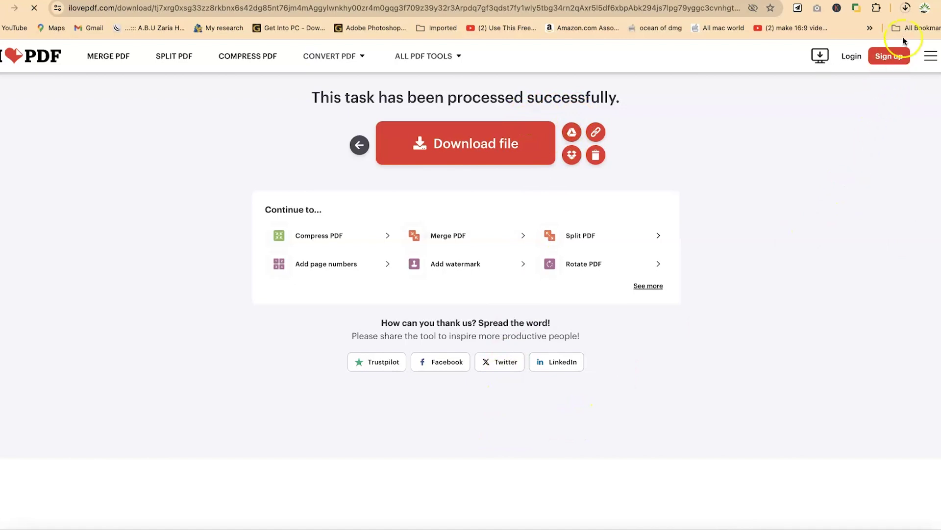
{"action": "left_click", "coordinate": [905, 8]}
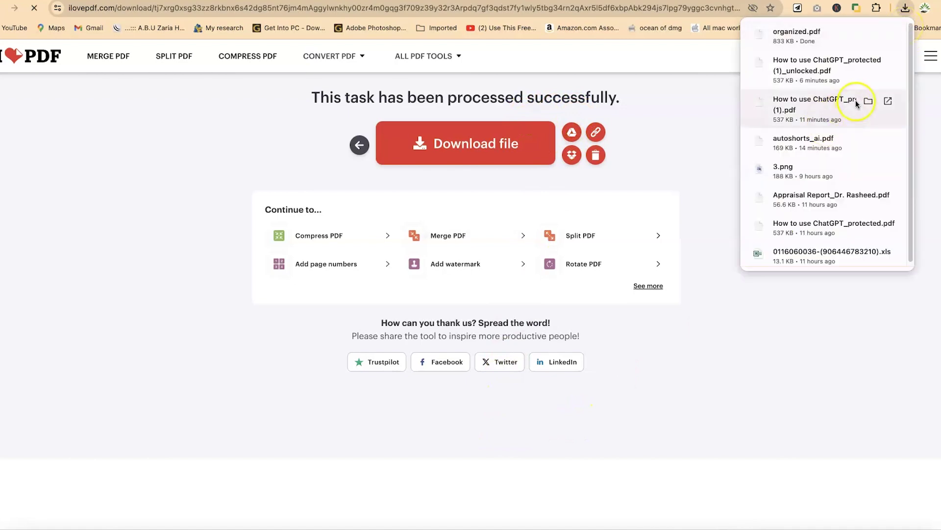
{"action": "left_click", "coordinate": [869, 33]}
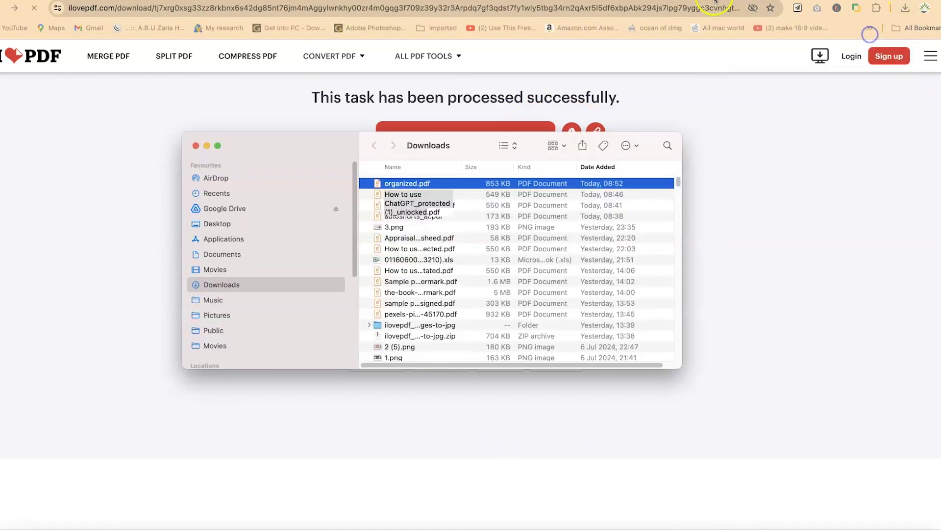
{"action": "double_click", "coordinate": [452, 185]}
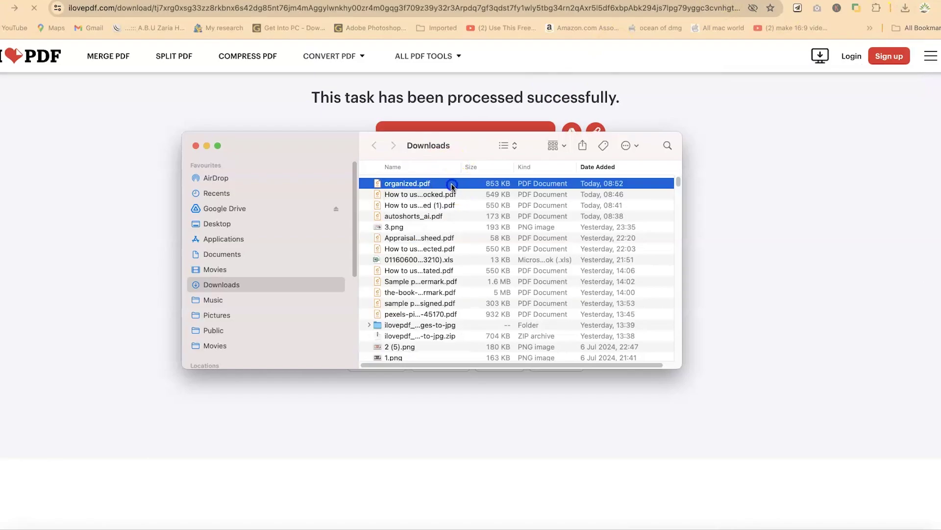
Scroll through organized.pdf's nine pages in Foxit to verify the new order
{"action": "scroll", "coordinate": [383, 202], "scroll_direction": "down", "scroll_amount": 5}
{"action": "scroll", "coordinate": [395, 202], "scroll_direction": "down", "scroll_amount": 15}
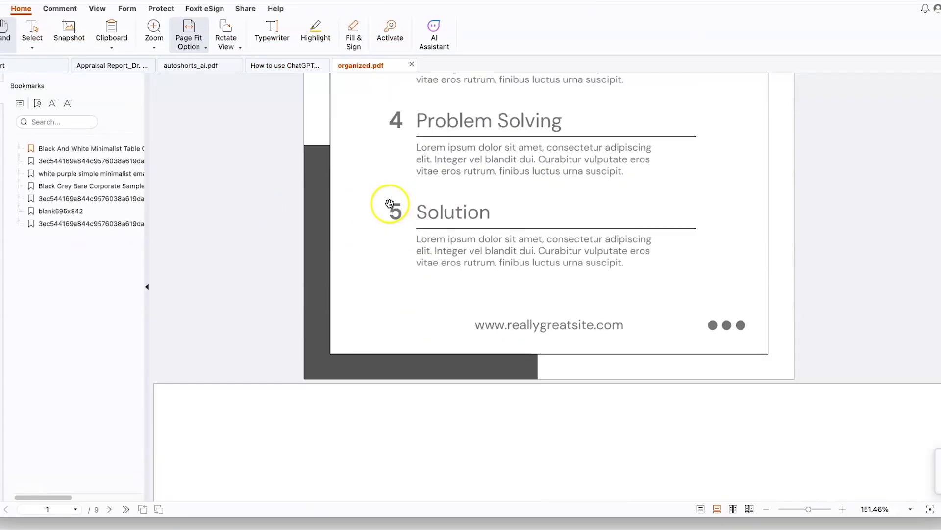
{"action": "scroll", "coordinate": [401, 202], "scroll_direction": "down", "scroll_amount": 20}
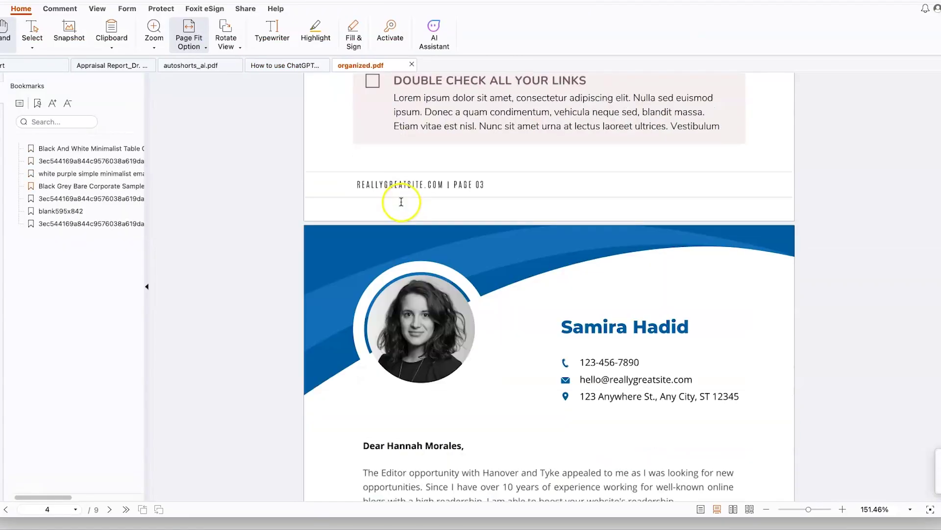
{"action": "scroll", "coordinate": [401, 202], "scroll_direction": "down", "scroll_amount": 15}
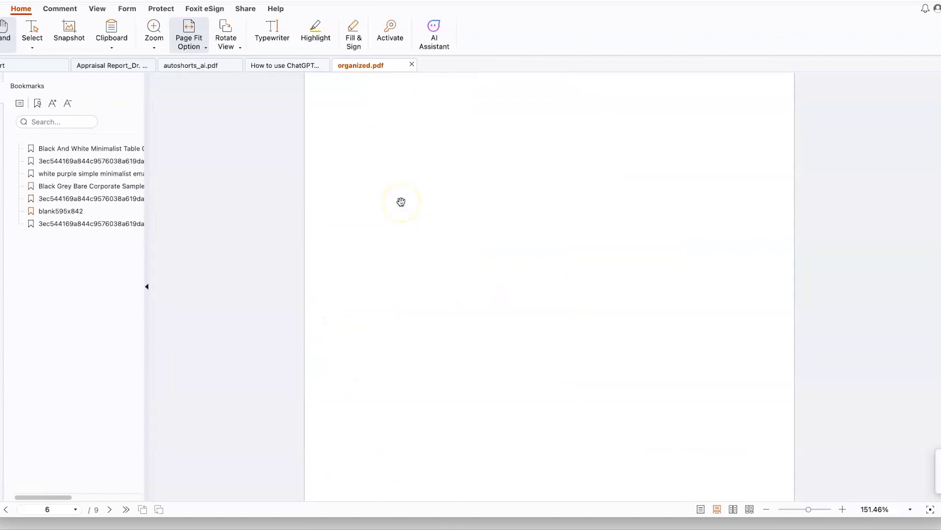
{"action": "scroll", "coordinate": [401, 202], "scroll_direction": "down", "scroll_amount": 5}
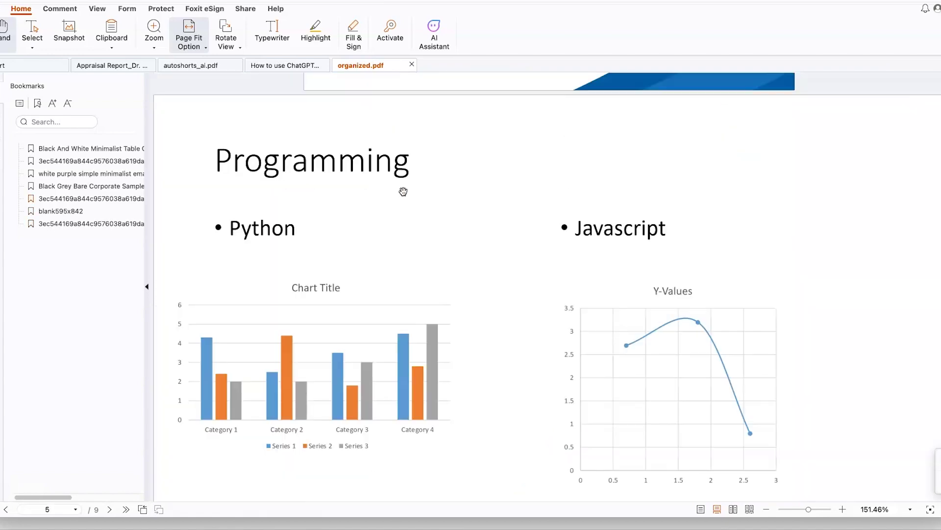
{"action": "scroll", "coordinate": [404, 191], "scroll_direction": "up", "scroll_amount": 2}
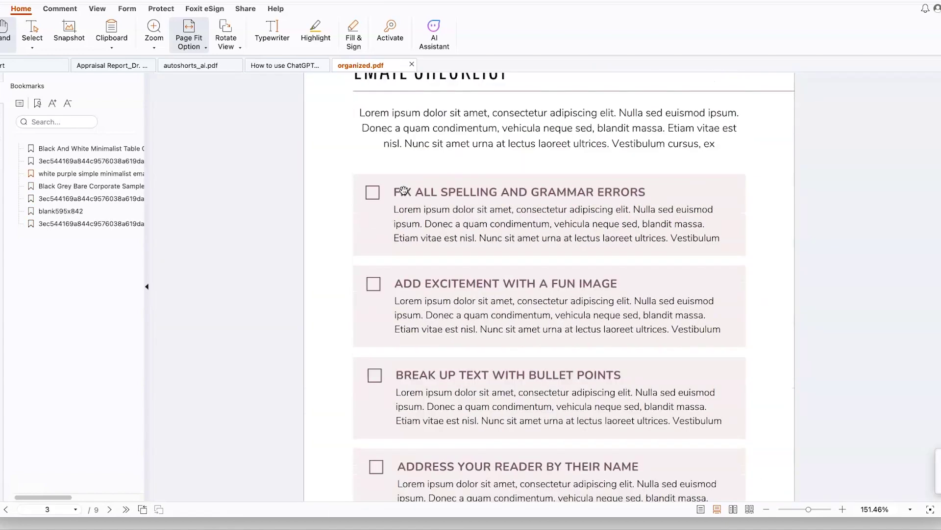